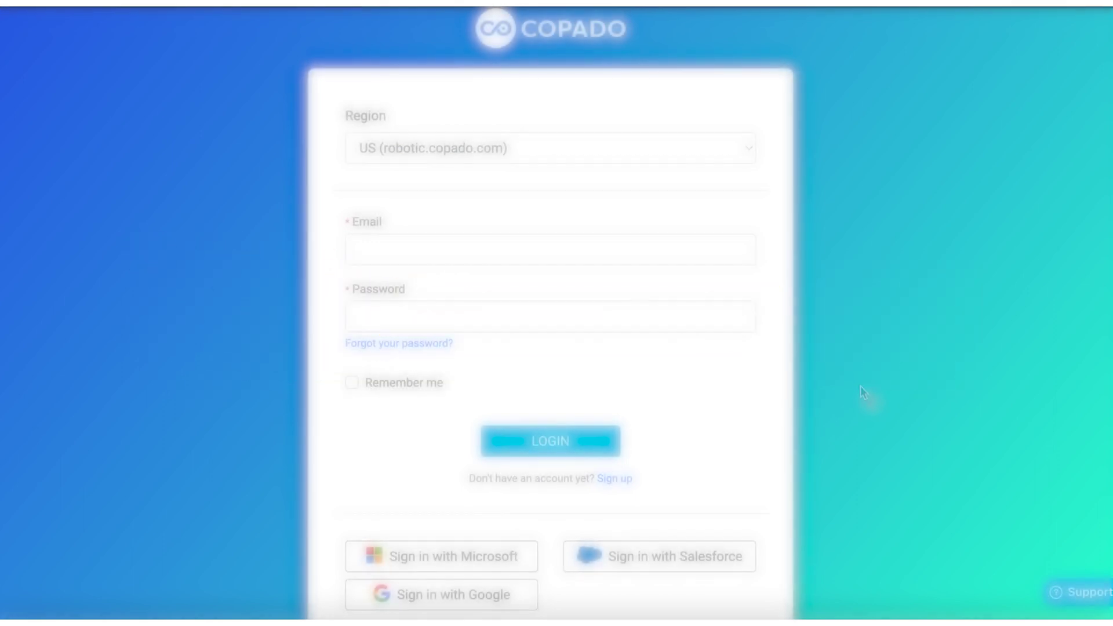
Log in with the account email and autofilled password, then view the empty Projects list
click(688, 258)
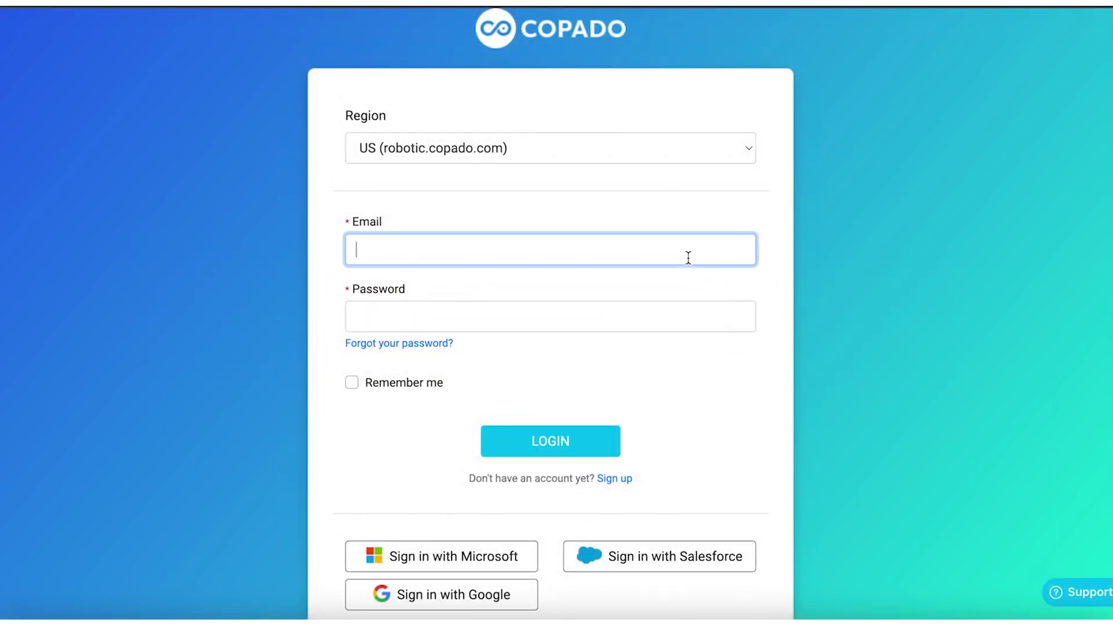
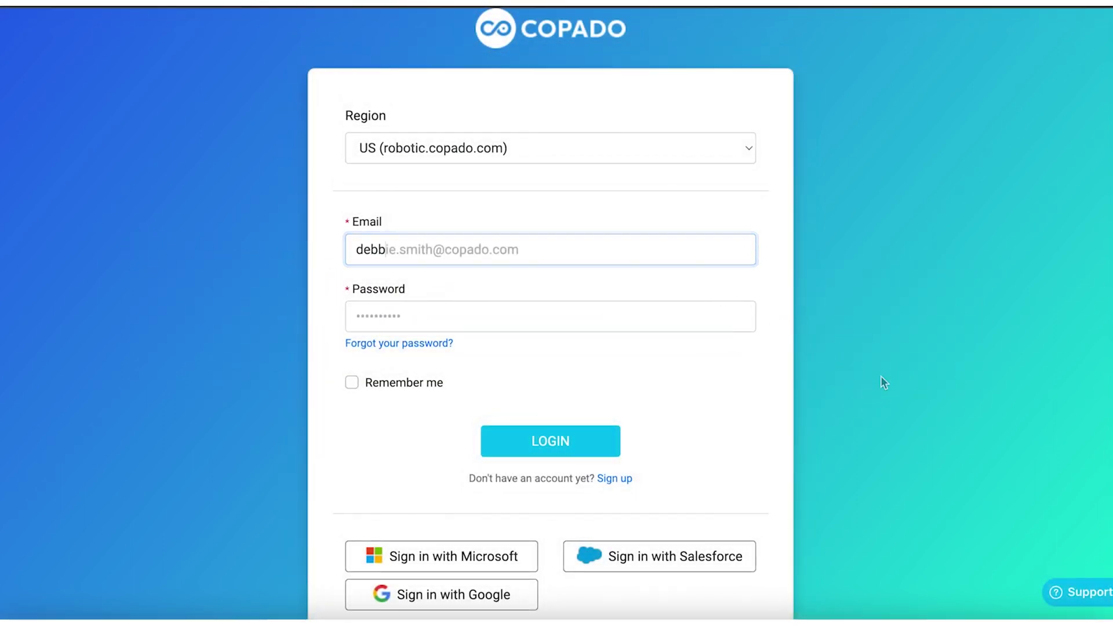
click(577, 442)
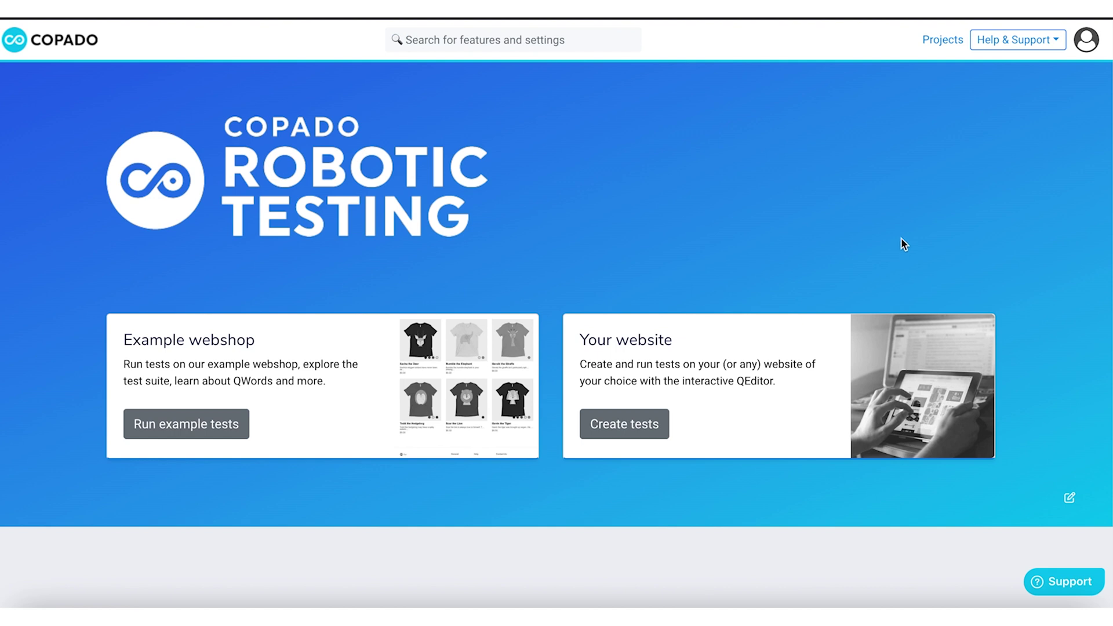
click(934, 50)
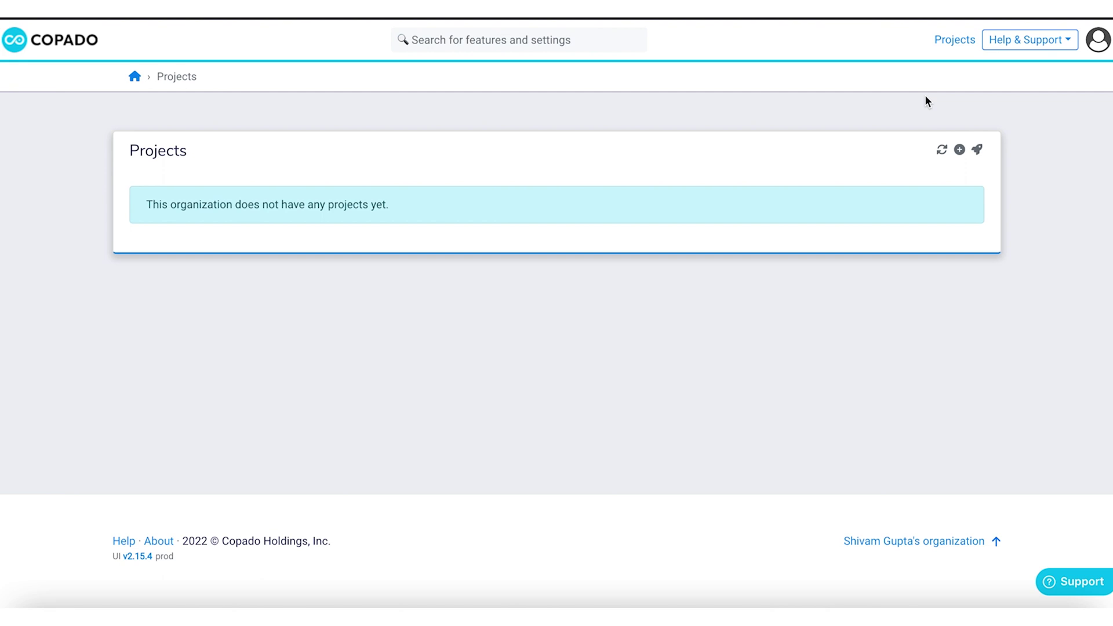
Save a new project named 'First Project' with project type Test Automation (TA)
click(959, 150)
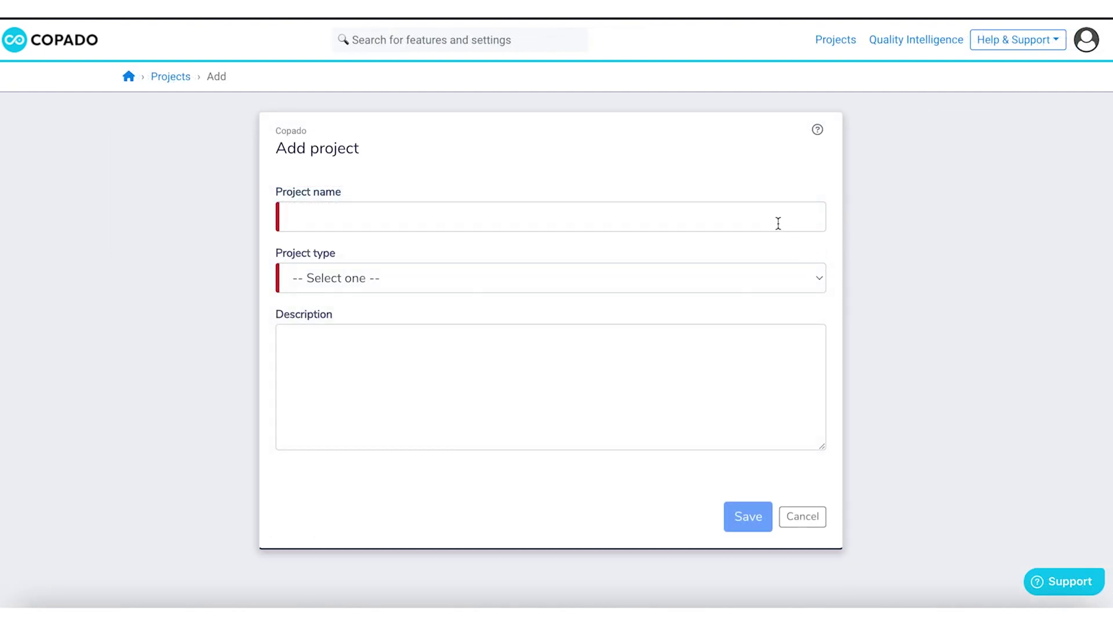
click(776, 222)
text(Fi)
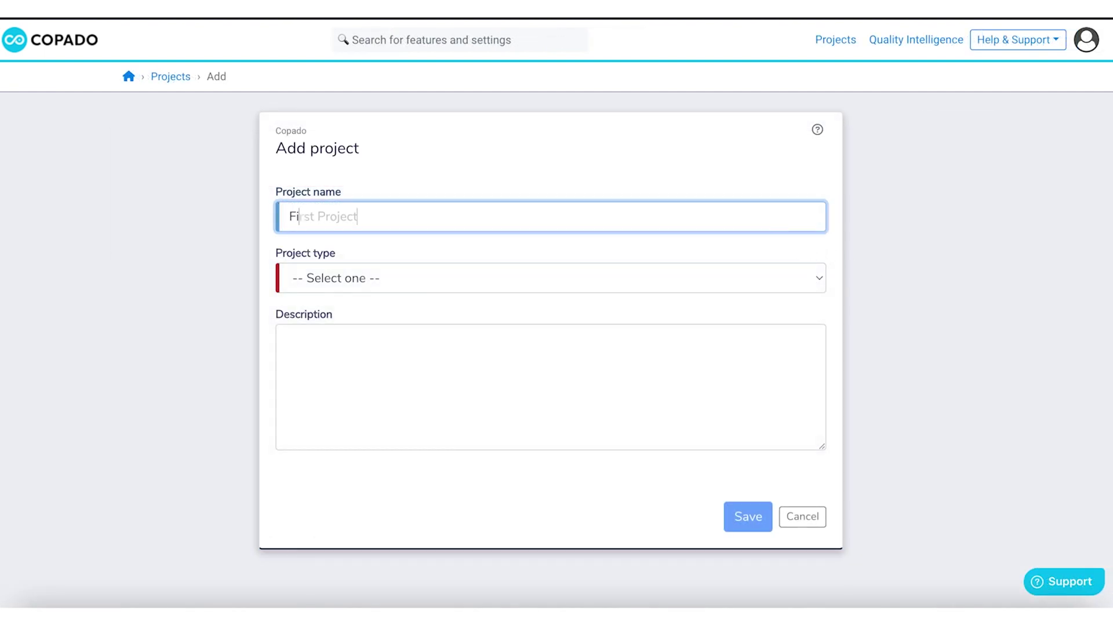
text(rst Project)
click(799, 283)
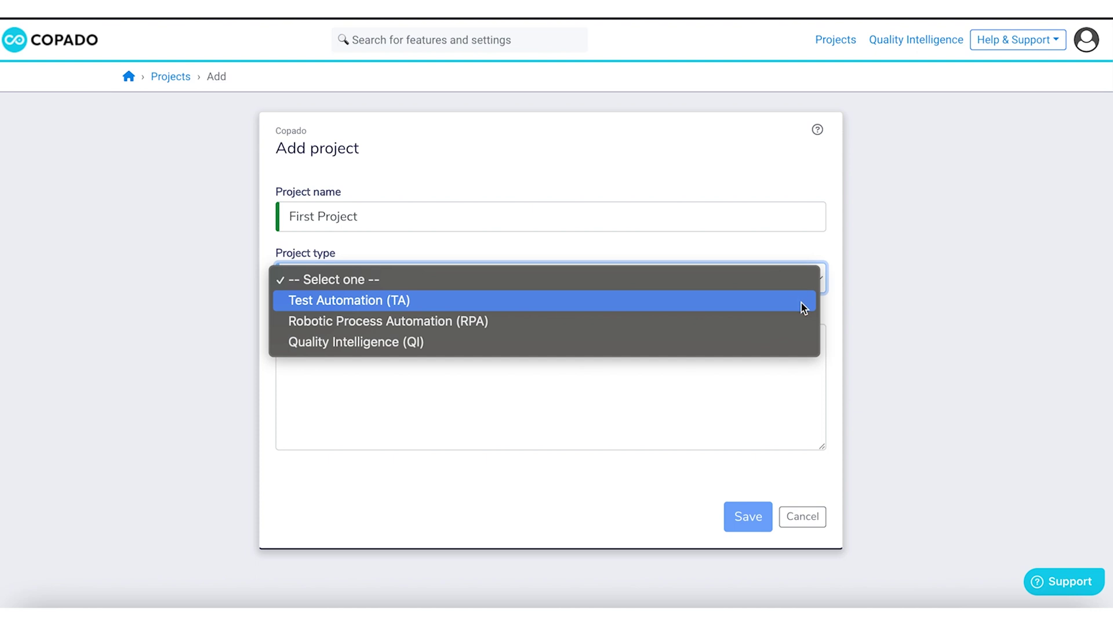
click(801, 302)
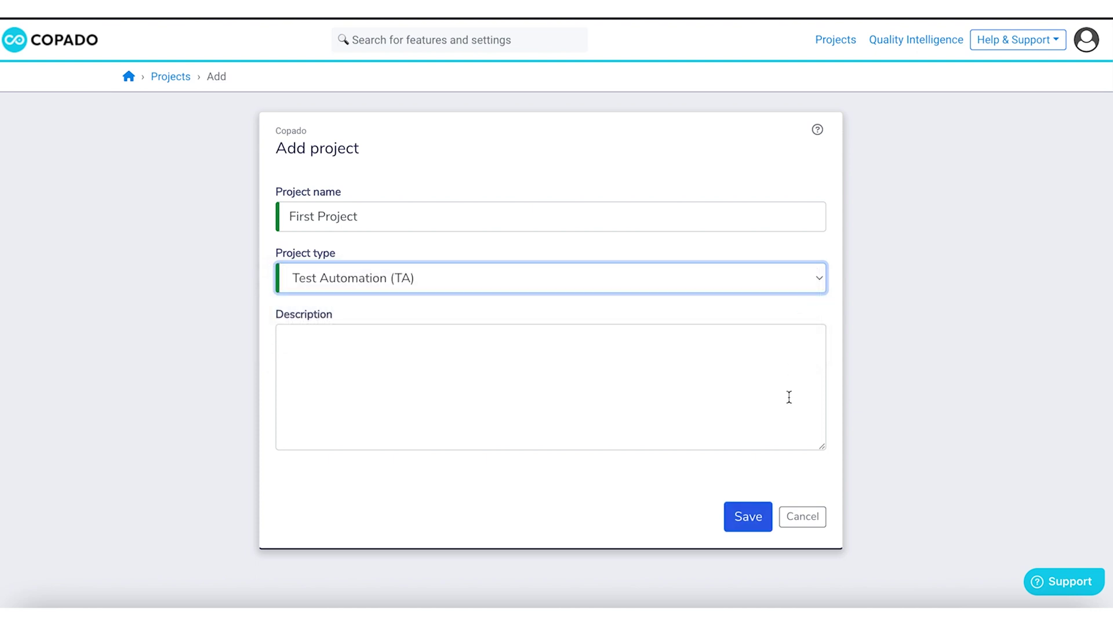
click(757, 519)
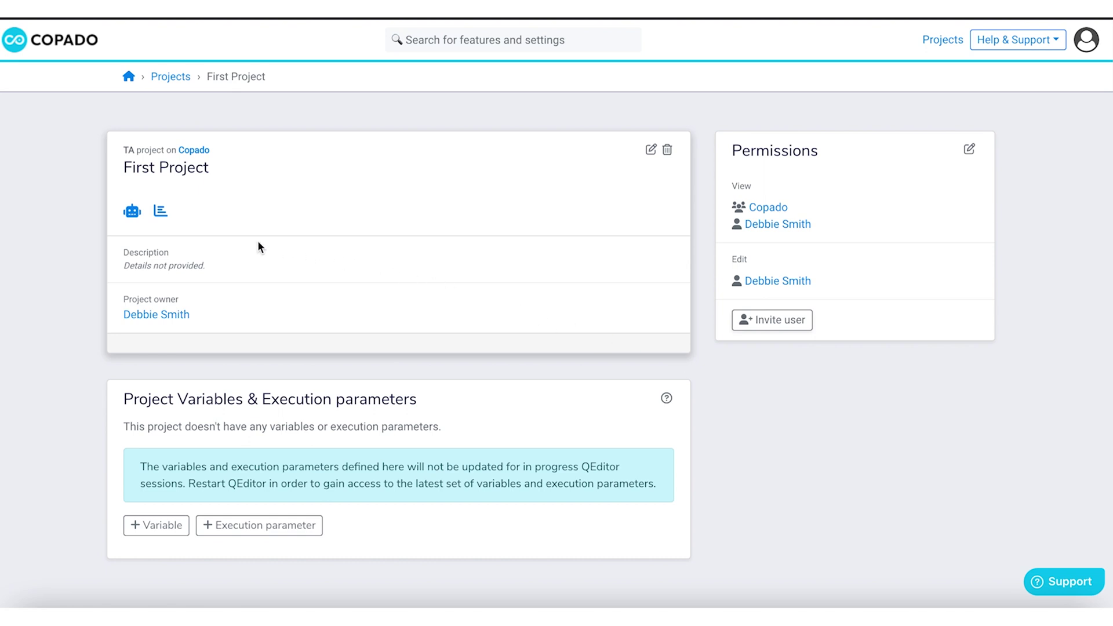
On the project's robots page, save robot 'First Robot' with Cloud environment and Robotic Testing type
click(133, 212)
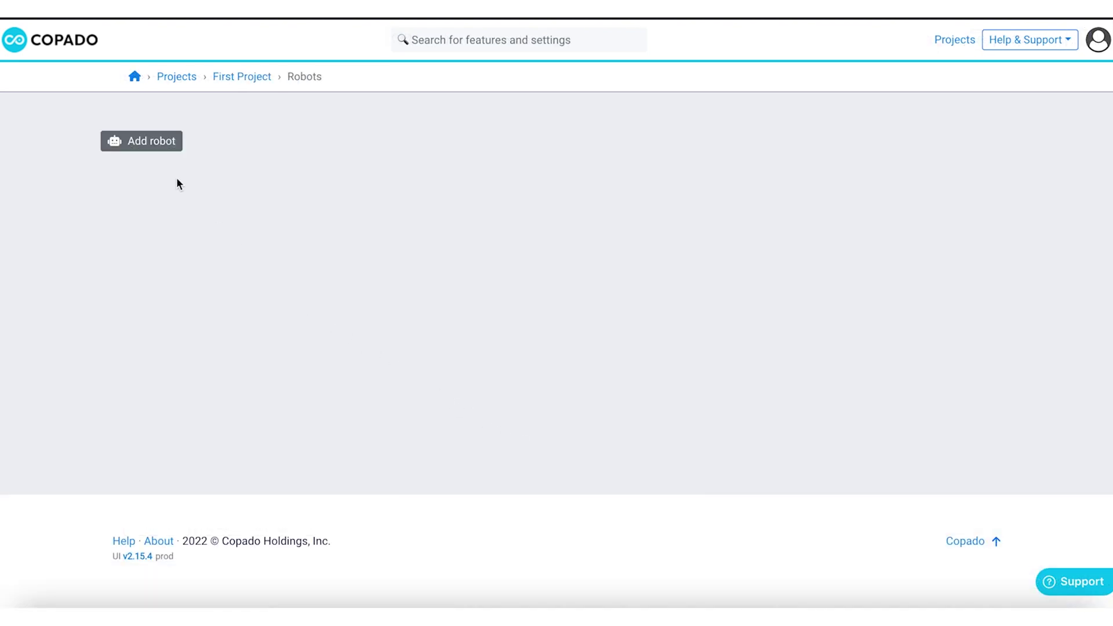
click(155, 147)
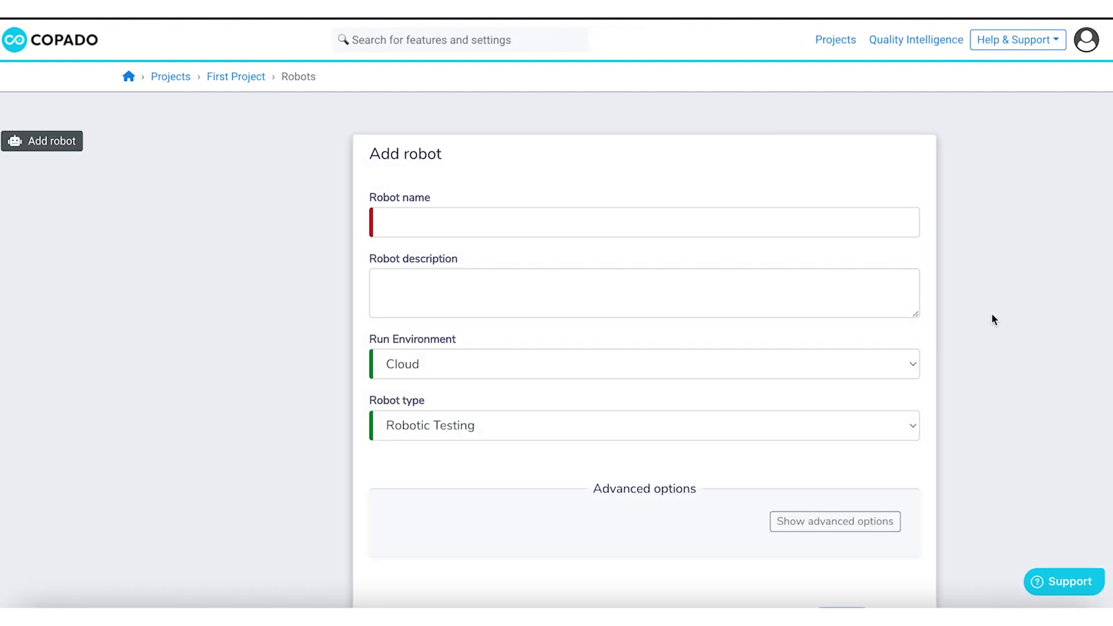
click(864, 229)
text(Firs)
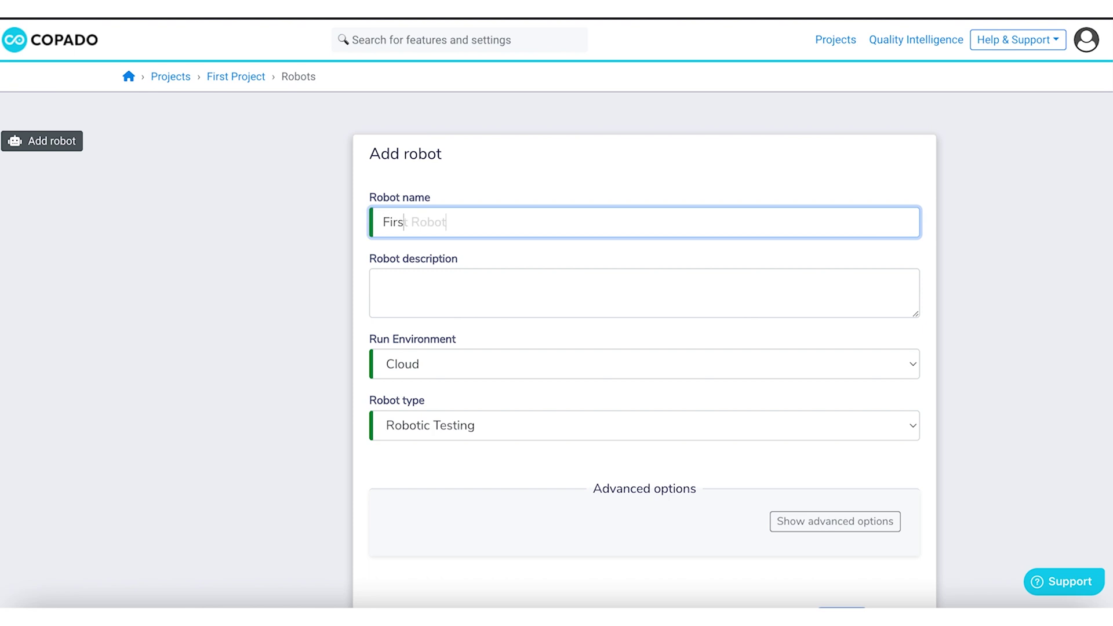
text(t Robot)
click(907, 365)
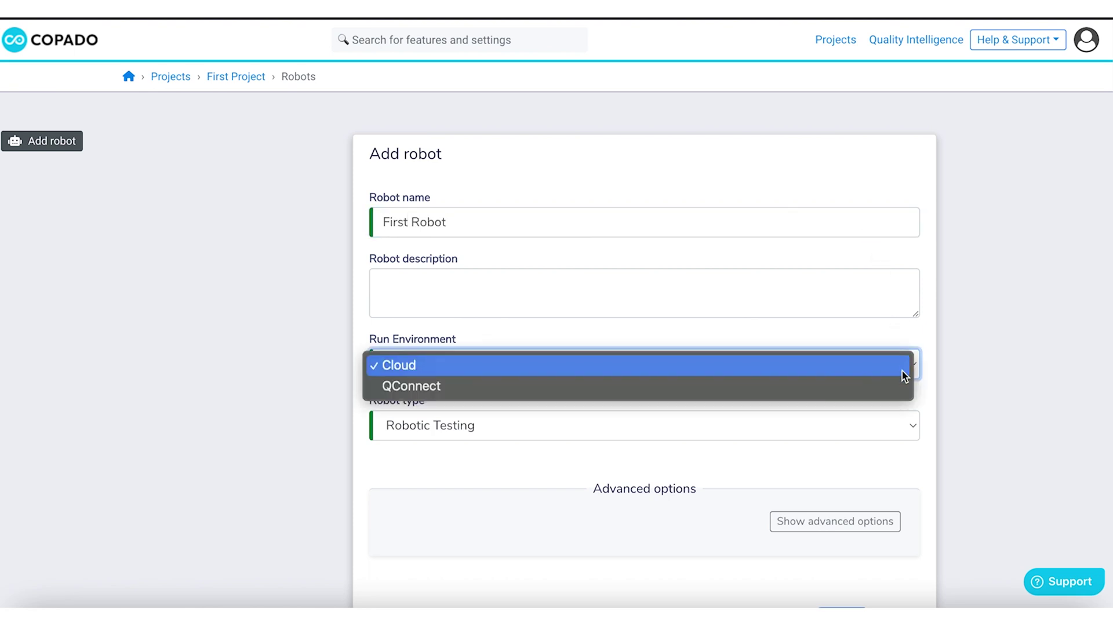
click(895, 366)
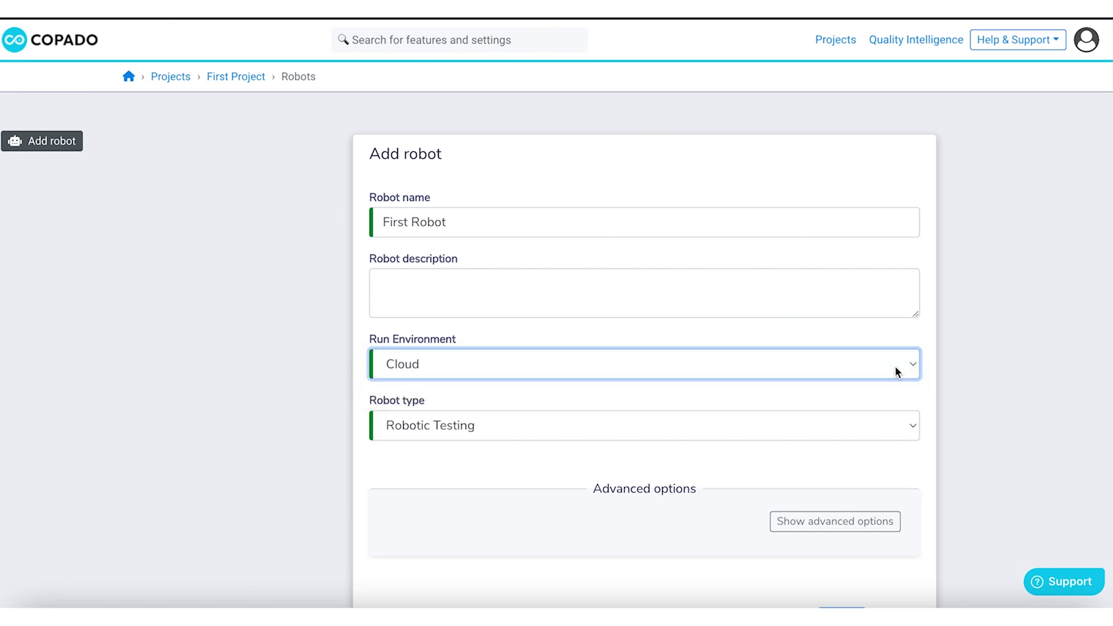
click(904, 425)
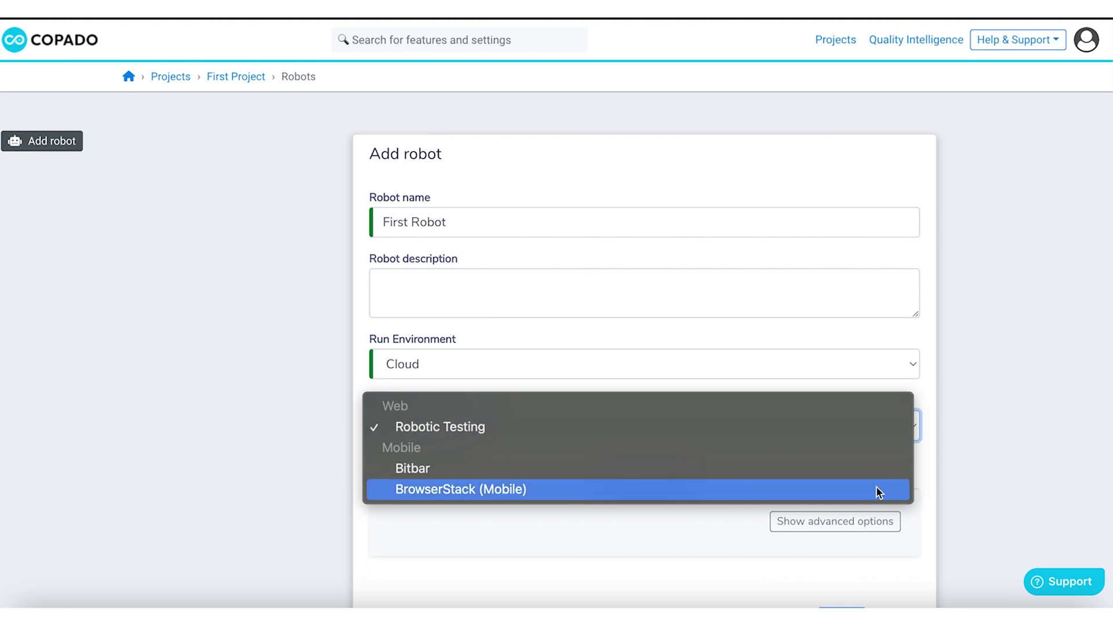
click(873, 427)
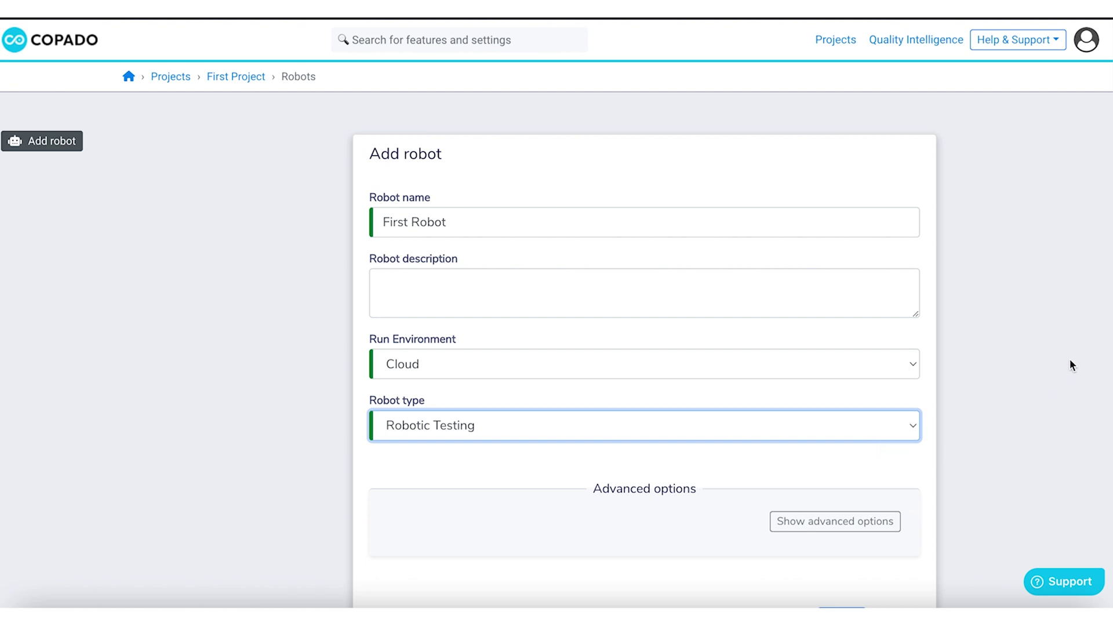
scroll(557, 313, down, 2)
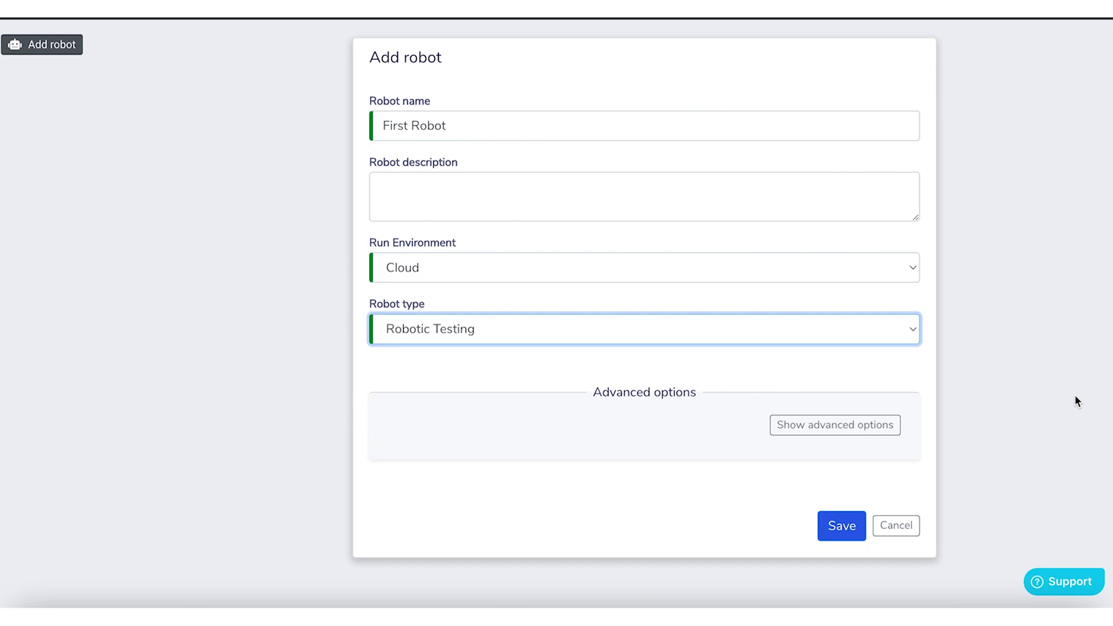
click(857, 527)
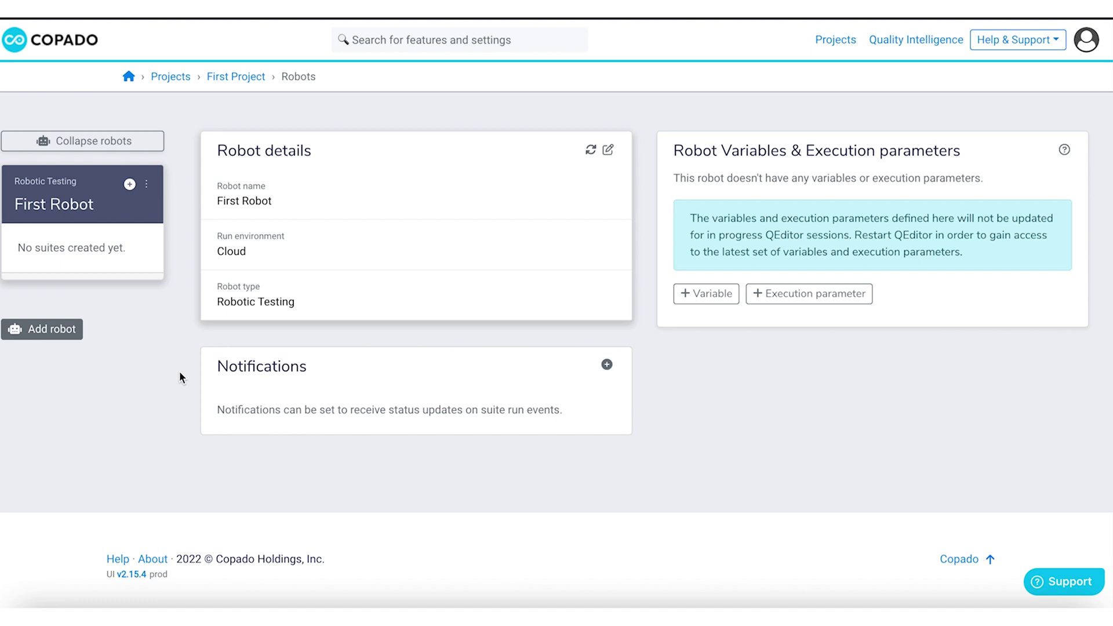
Add the pre-configured Starter suite to the First Robot card
click(130, 184)
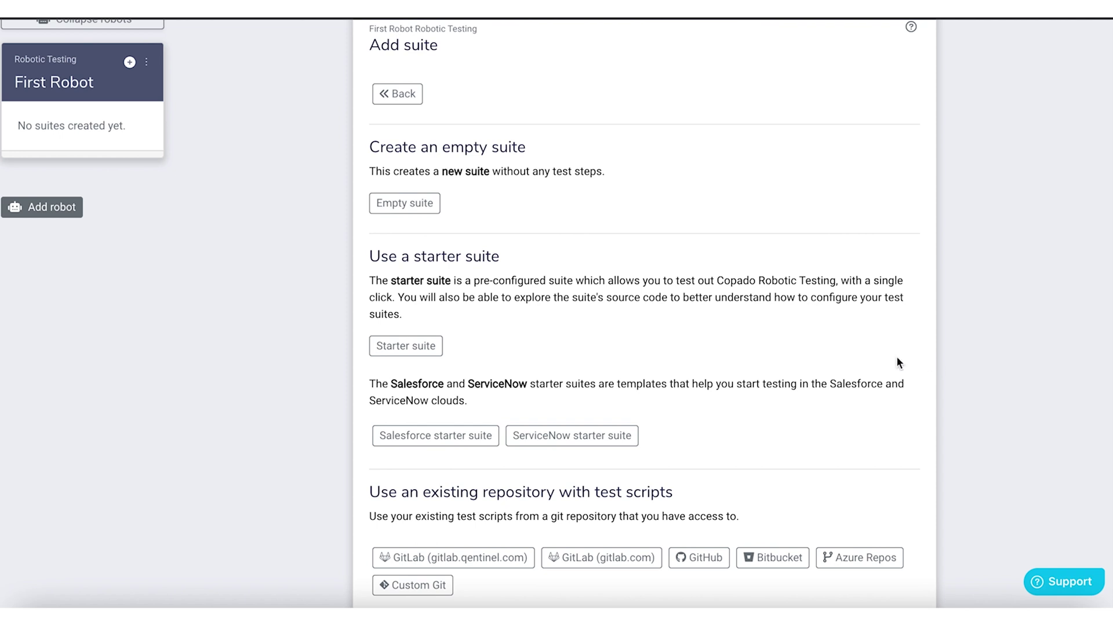
click(426, 348)
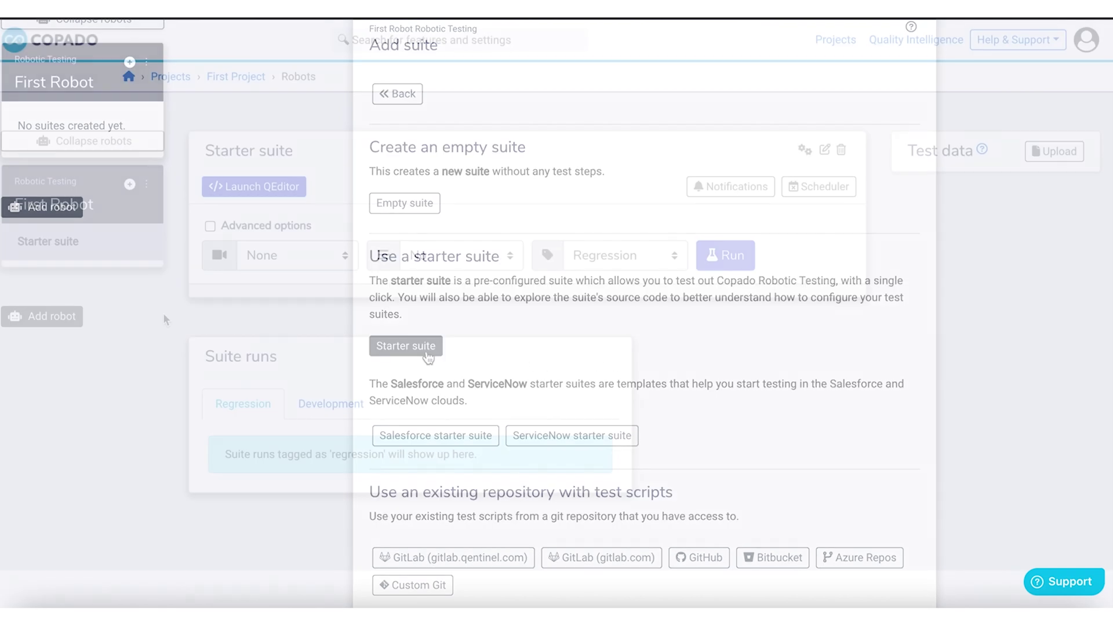